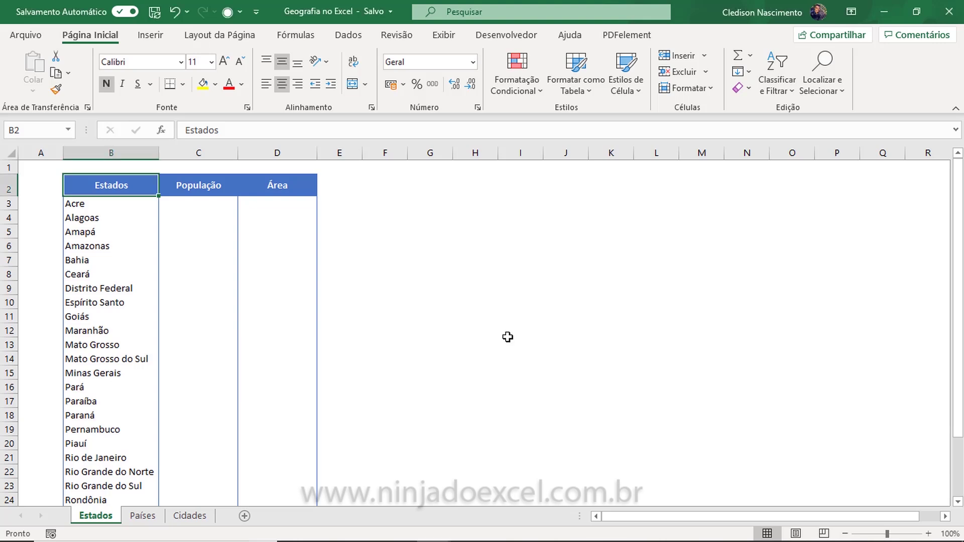
# Select the Estados header cell B2 and bring up the Dados tab with the Ações and Geografia data types.
pyautogui.press('Down')
pyautogui.press('Down')
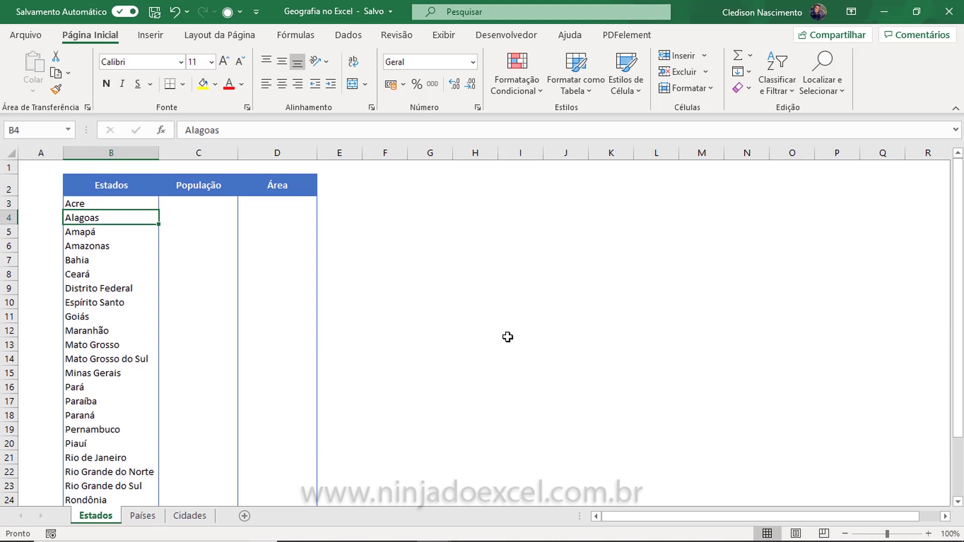
pyautogui.press('Up')
pyautogui.press('Up')
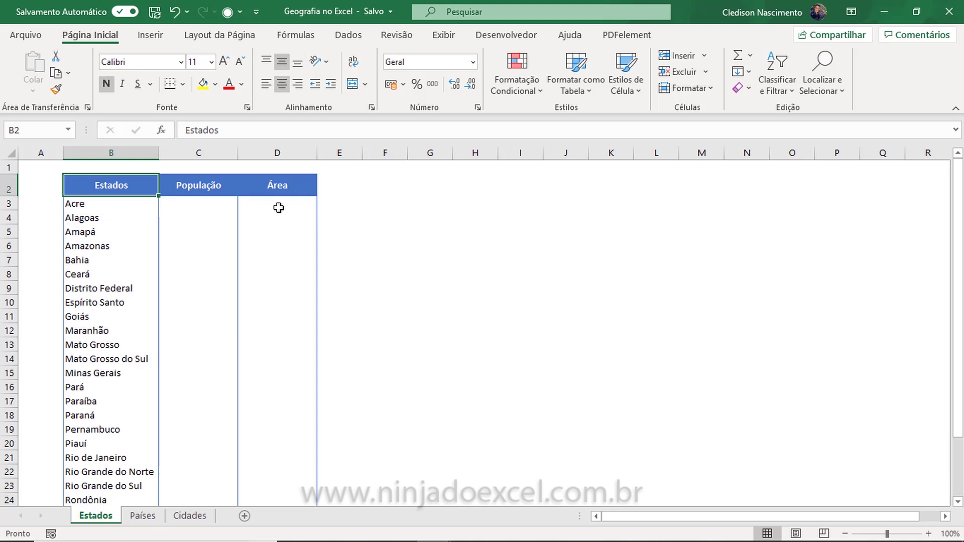
pyautogui.click(190, 205)
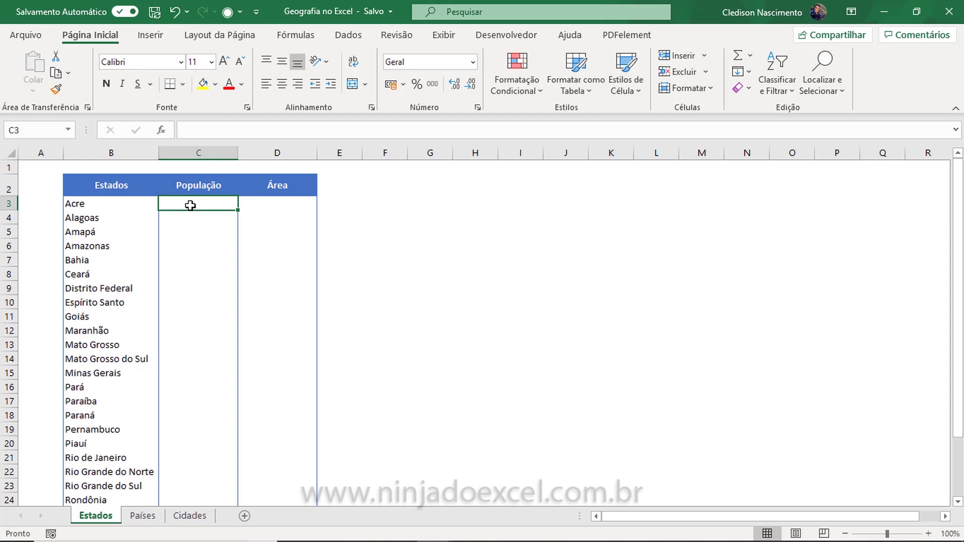
pyautogui.click(84, 190)
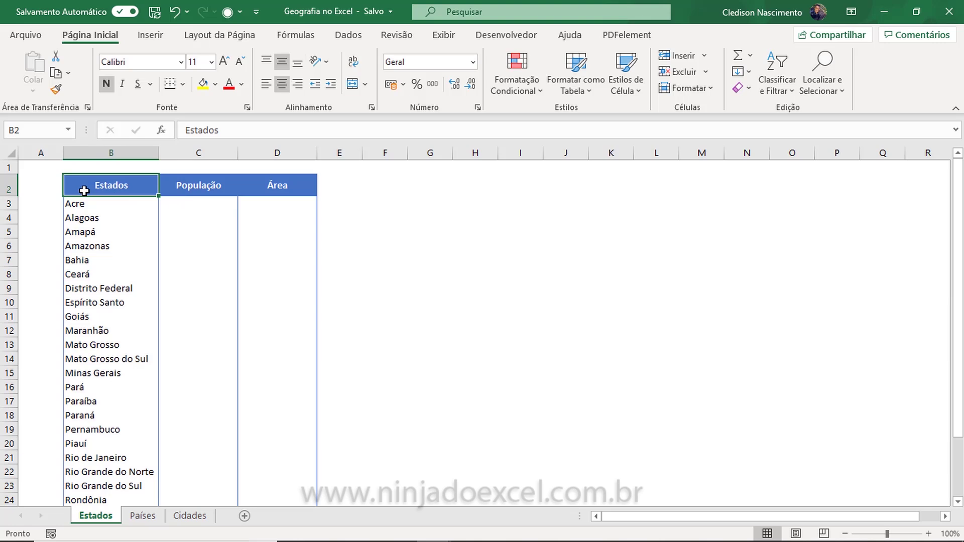
pyautogui.click(348, 34)
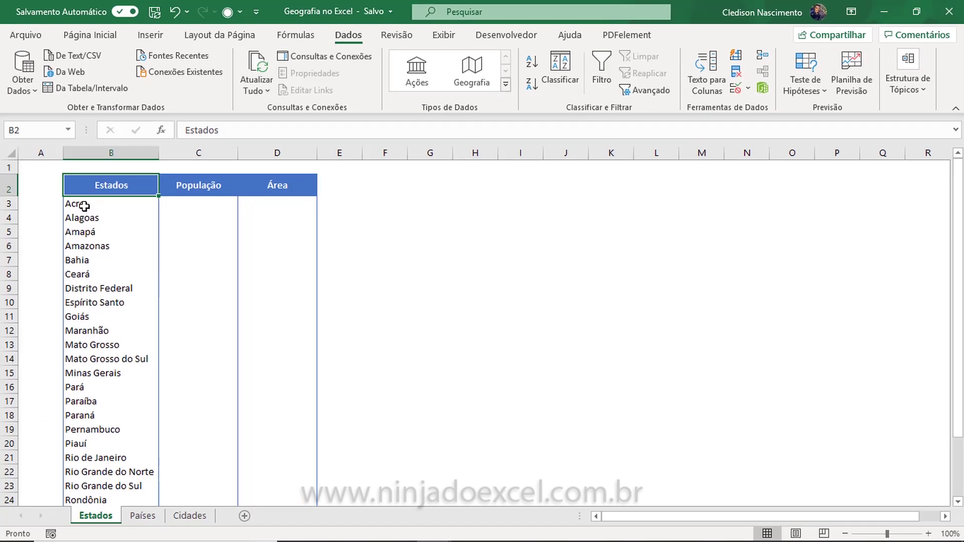
# Convert the state names B3:B29 (Acre to Tocantins) to Geografia data and autofit column B.
pyautogui.click(84, 206)
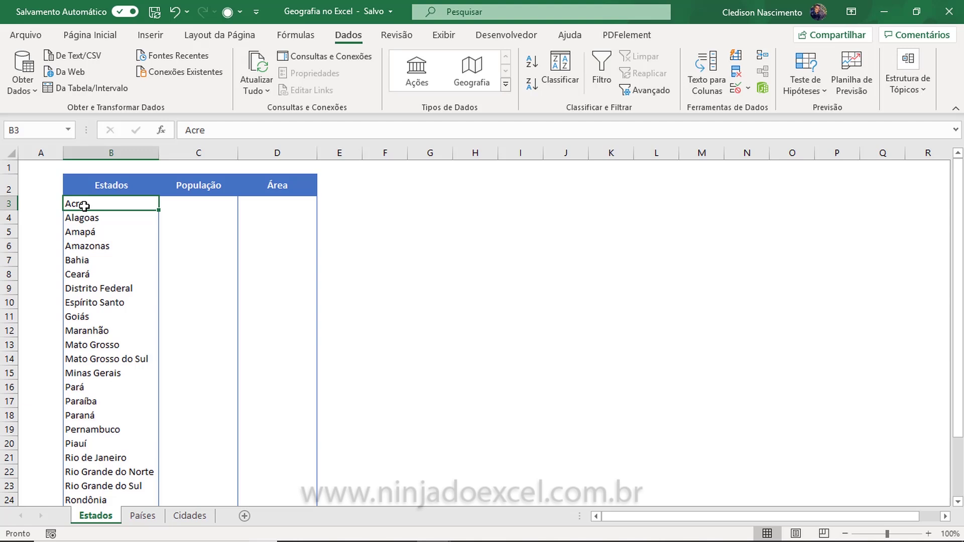
pyautogui.hotkey('ctrl', 'shift', 'Down')
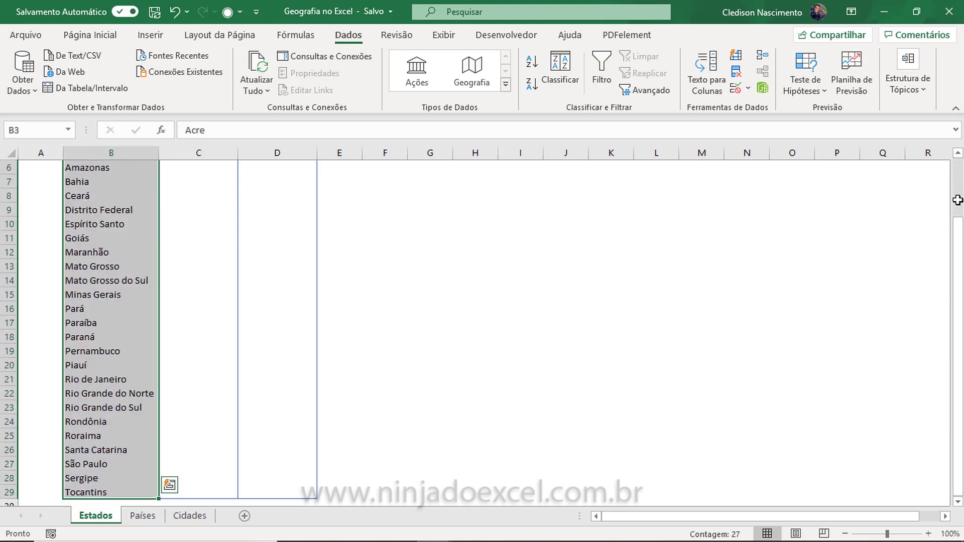
pyautogui.scroll(2, 338, 262)
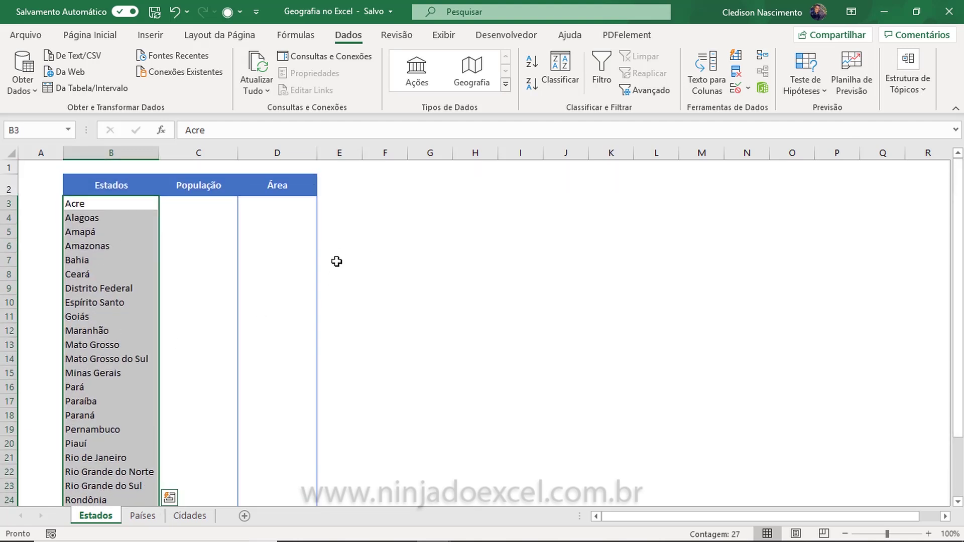
pyautogui.click(473, 70)
pyautogui.click(470, 64)
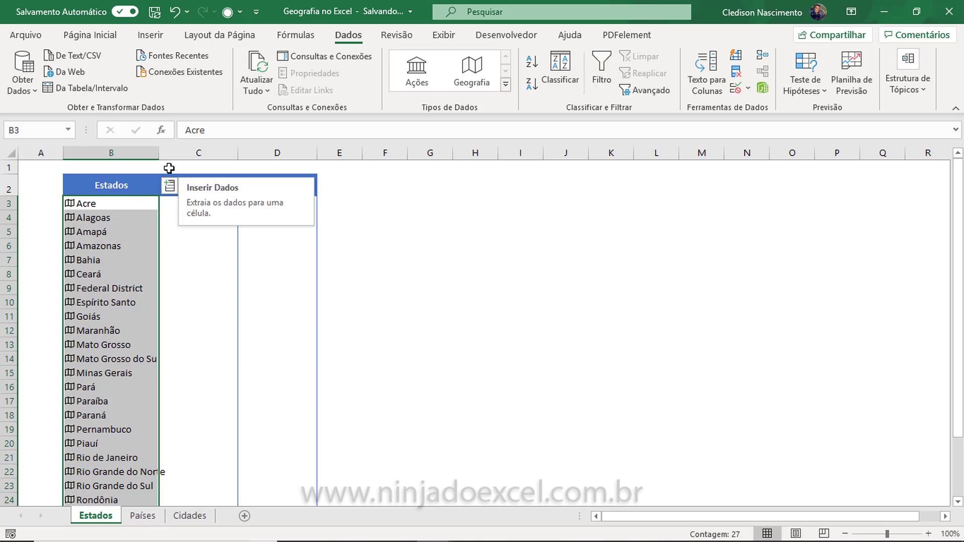
pyautogui.doubleClick(159, 153)
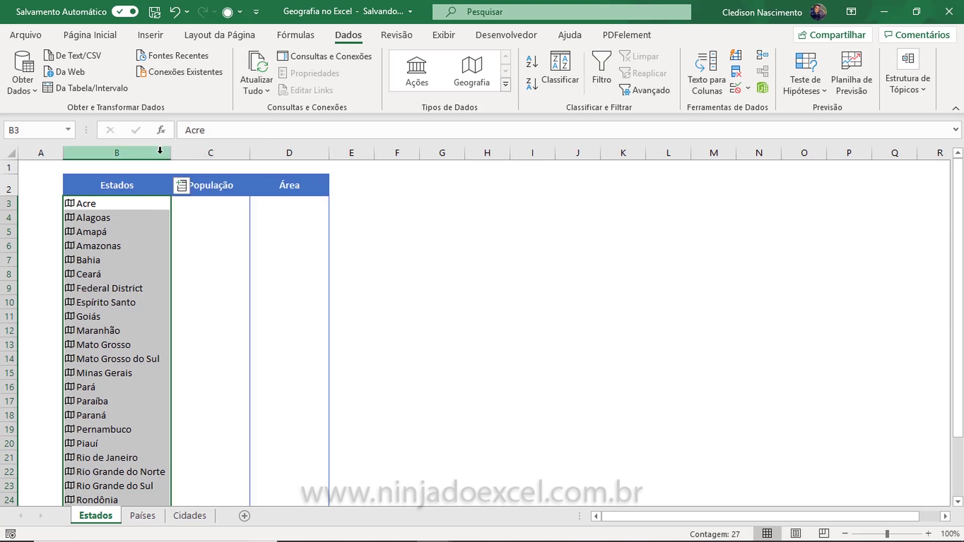
# Fill column C with each state's linked Population (=B3.Population), then reselect the state names B3:B29.
pyautogui.click(180, 185)
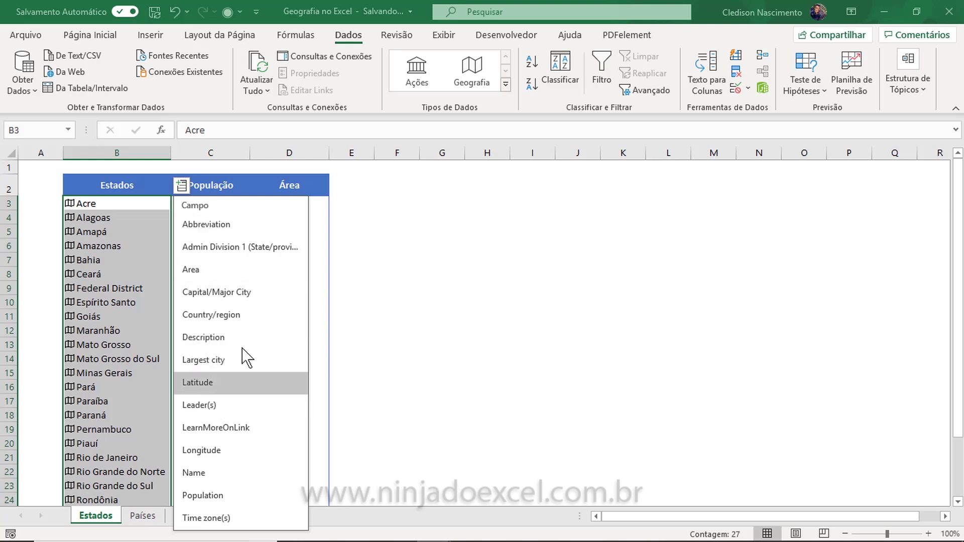
pyautogui.click(201, 495)
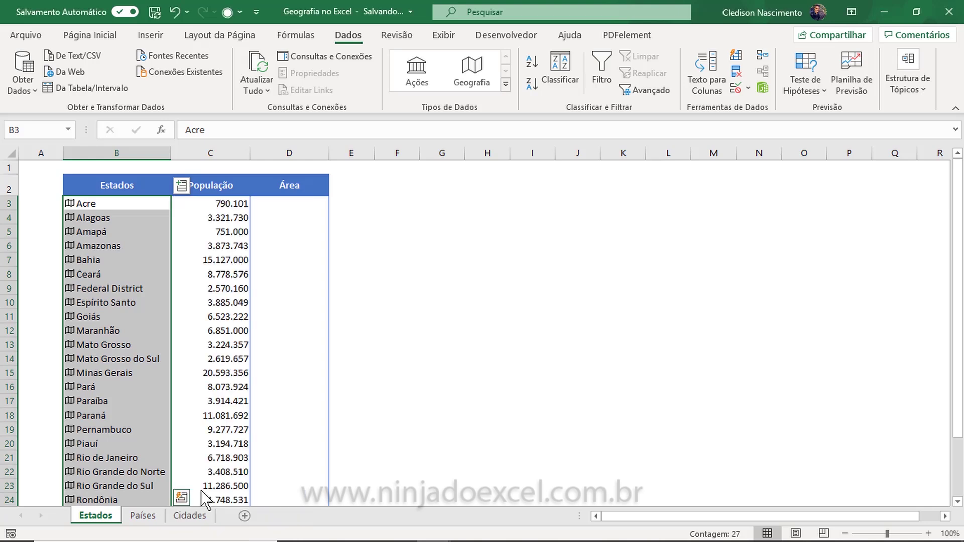
pyautogui.click(222, 297)
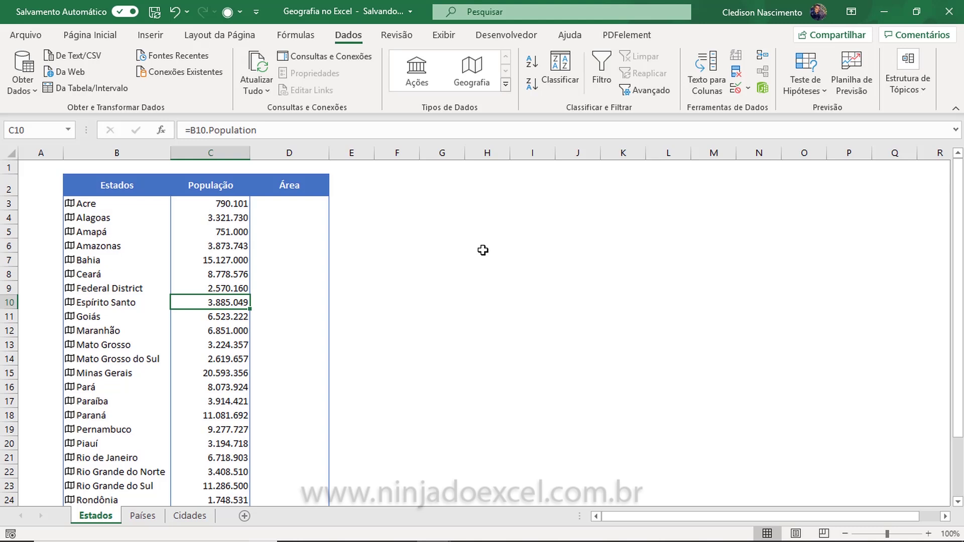
pyautogui.click(143, 206)
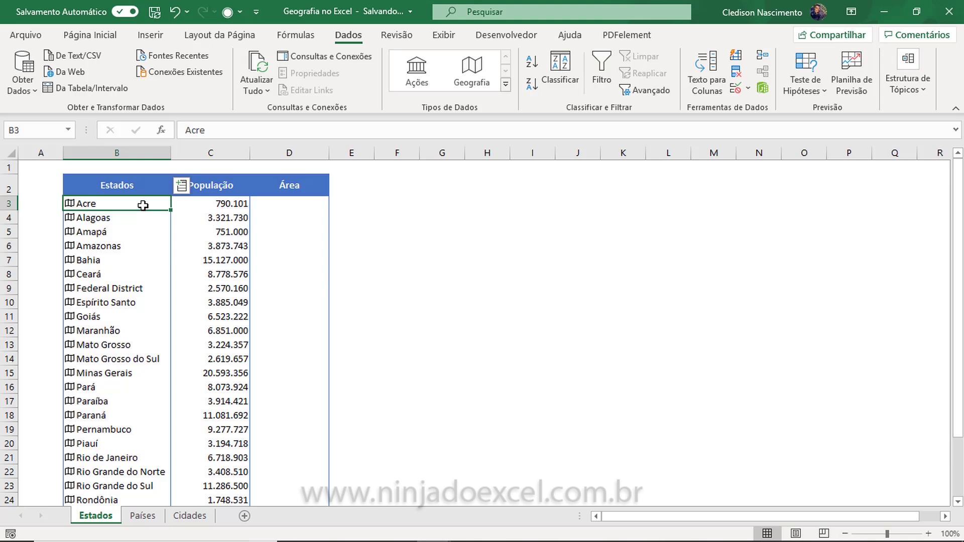
pyautogui.hotkey('ctrl', 'shift', 'Down')
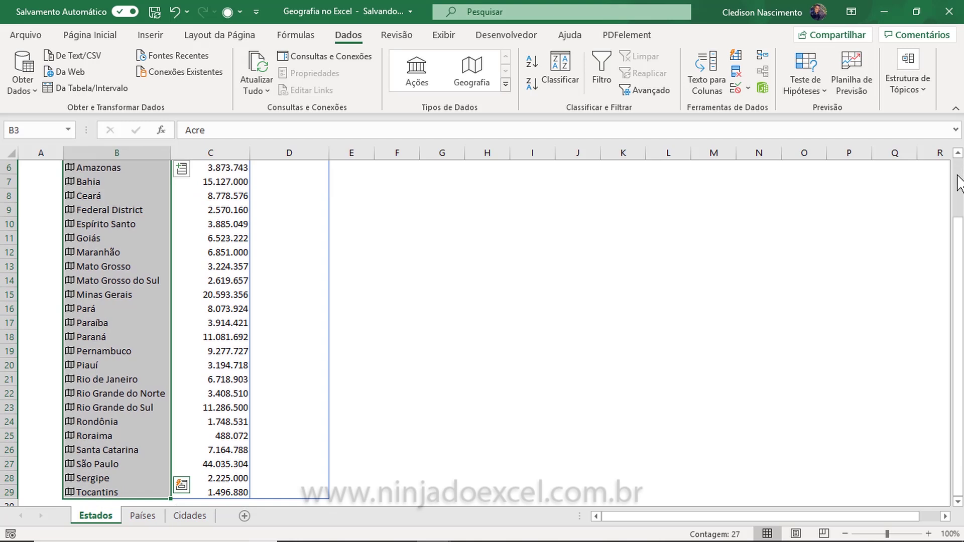
# Fill the Área column with each state's linked Area field (=B3.Area).
pyautogui.click(957, 180)
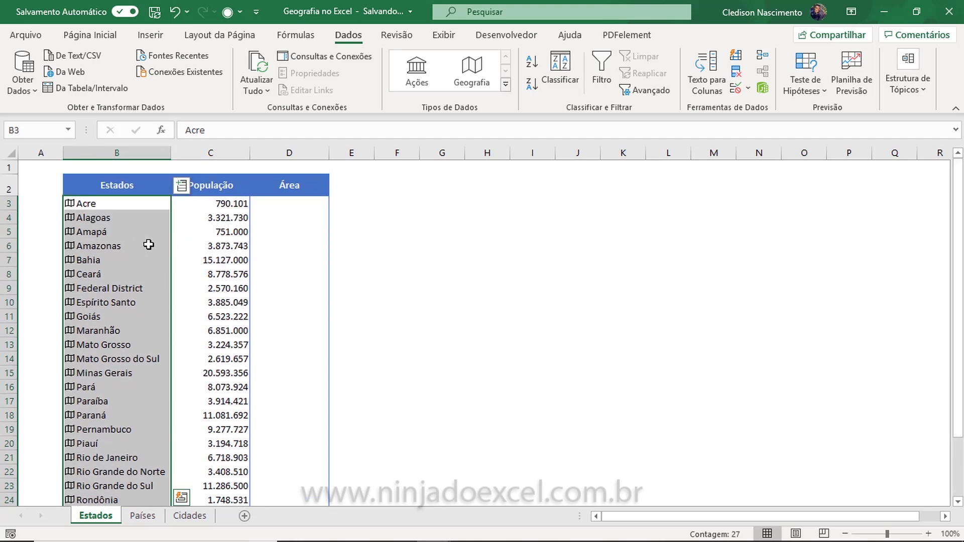
pyautogui.click(182, 185)
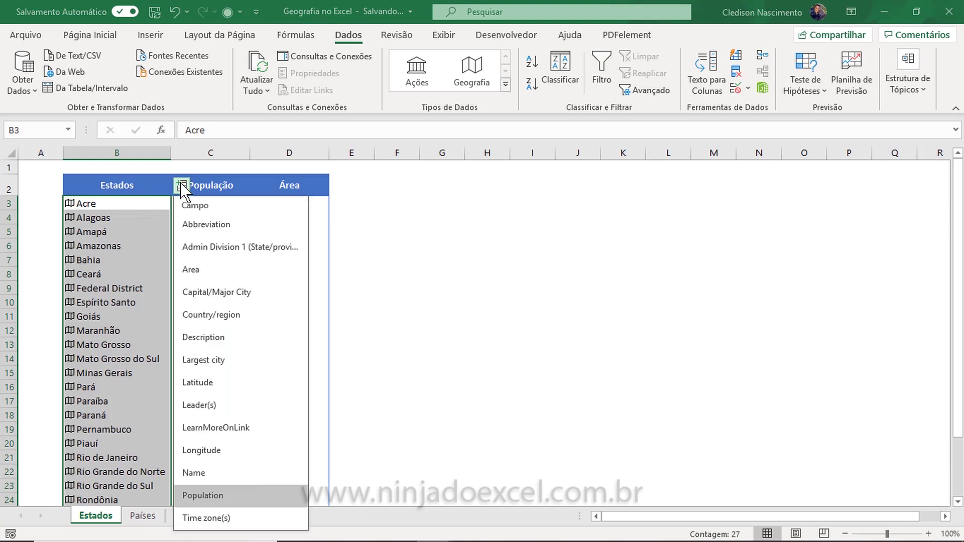
pyautogui.click(197, 271)
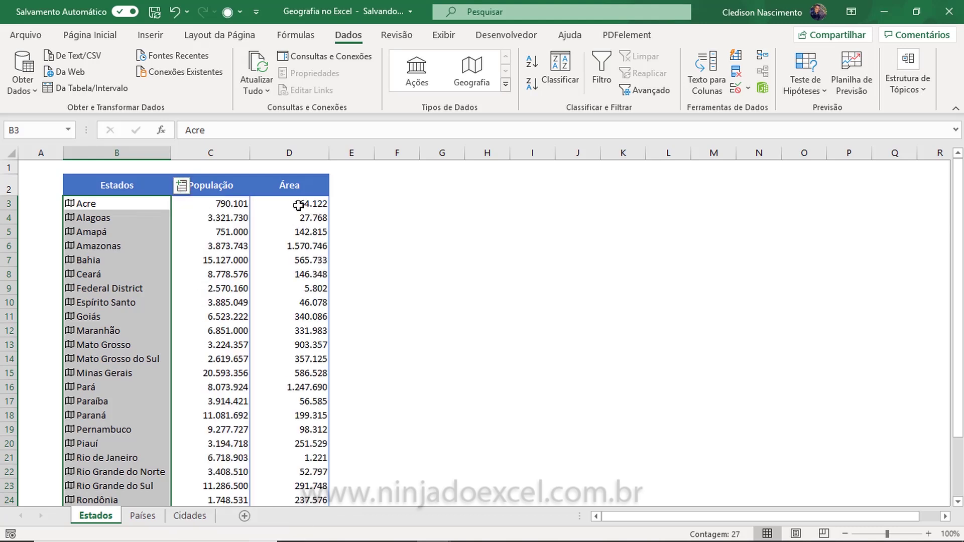
pyautogui.click(299, 205)
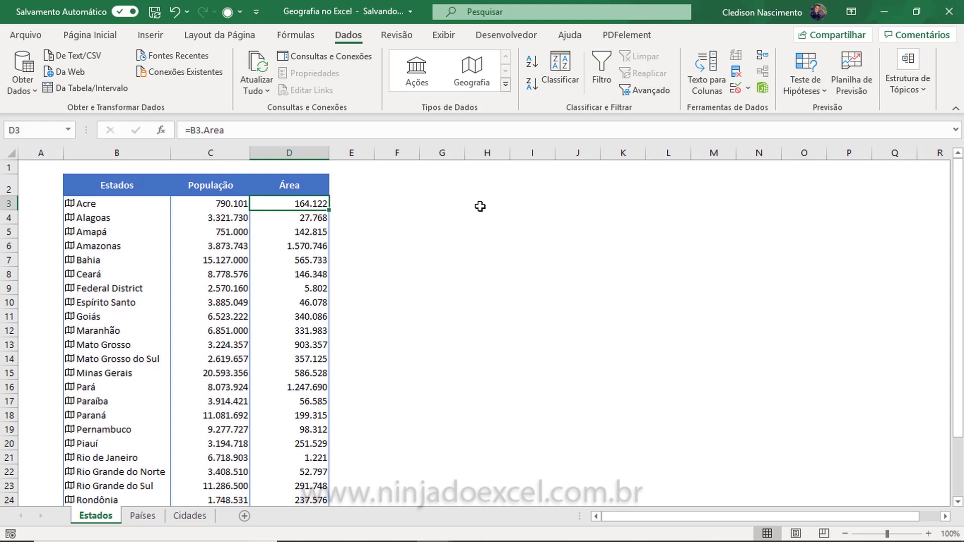
pyautogui.click(141, 516)
# Convert the Países country names B3:B10 (Alemanha to Portugal) to Geografia data and autofit column B.
pyautogui.click(355, 289)
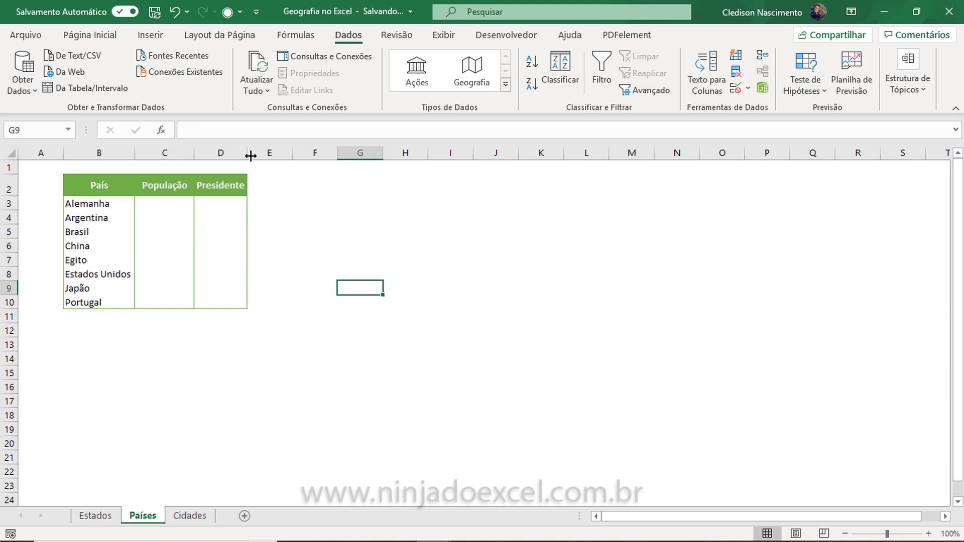
pyautogui.click(101, 204)
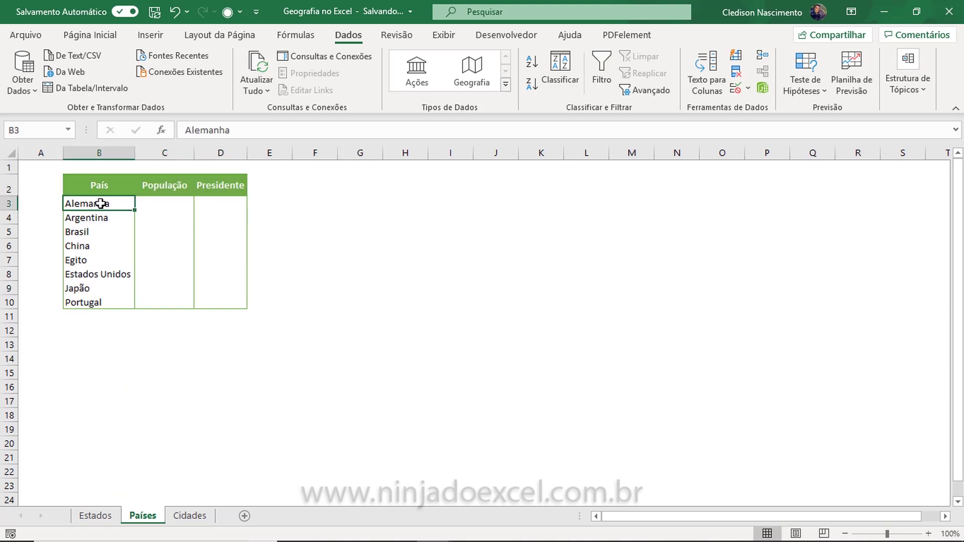
pyautogui.hotkey('ctrl', 'shift', 'Down')
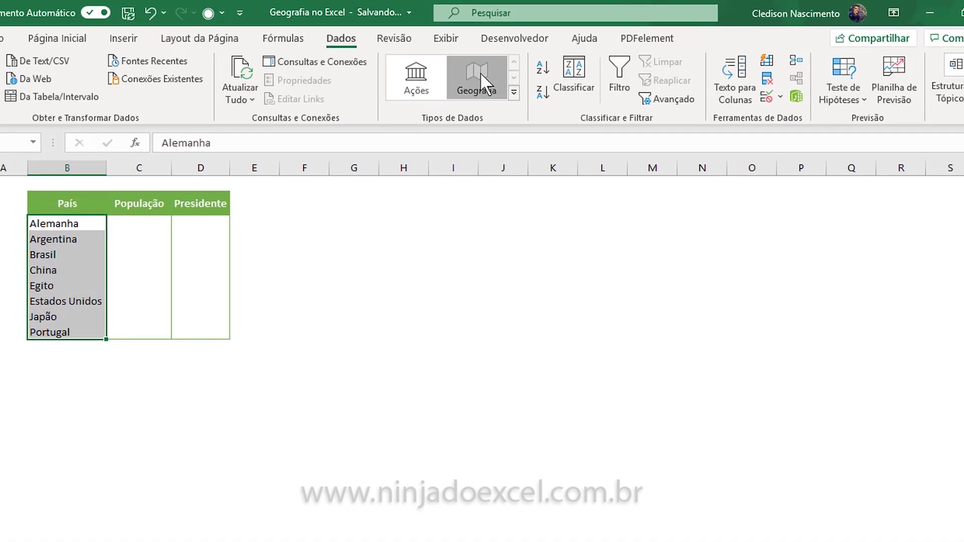
pyautogui.click(480, 73)
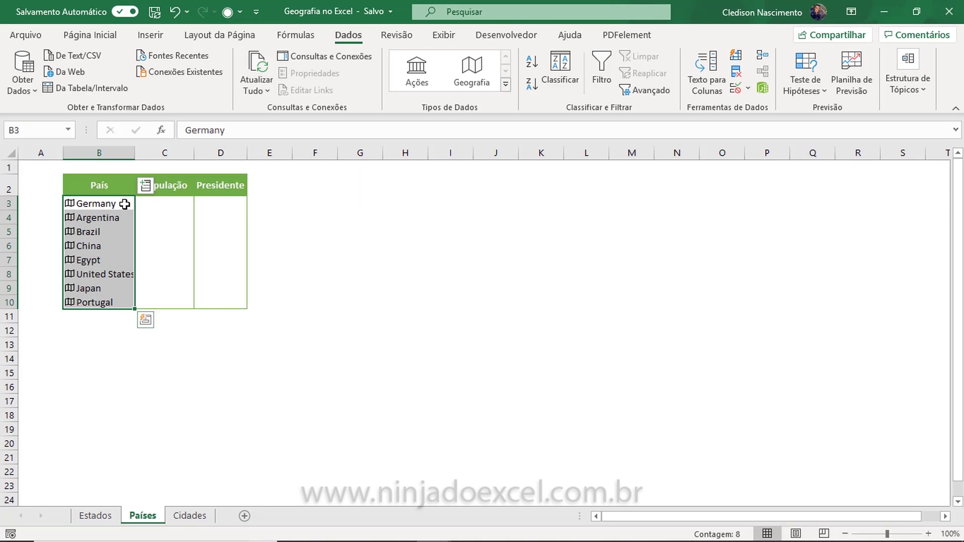
pyautogui.doubleClick(135, 152)
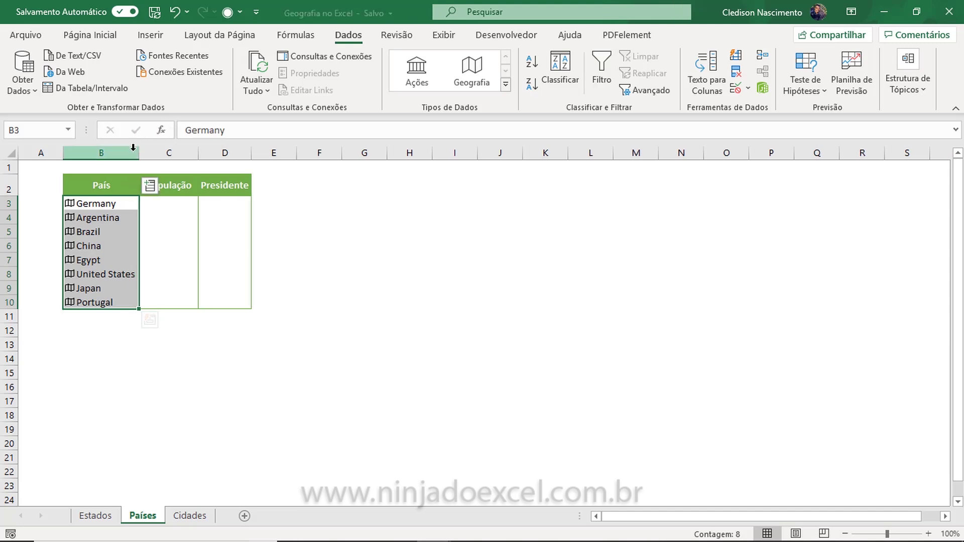
# Insert each country's Population into column C, autofit it, and reselect the countries B3:B10.
pyautogui.click(150, 187)
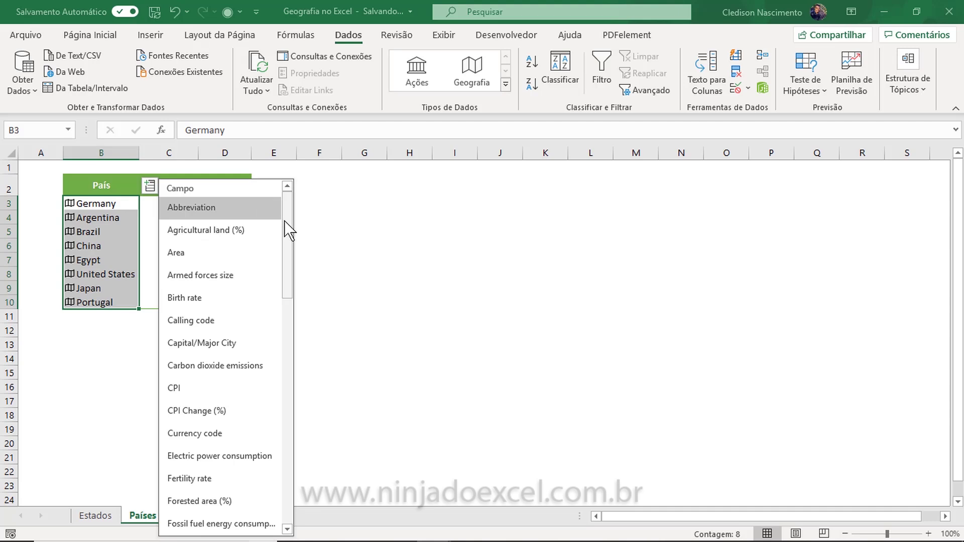
pyautogui.moveTo(285, 221); pyautogui.dragTo(301, 409)
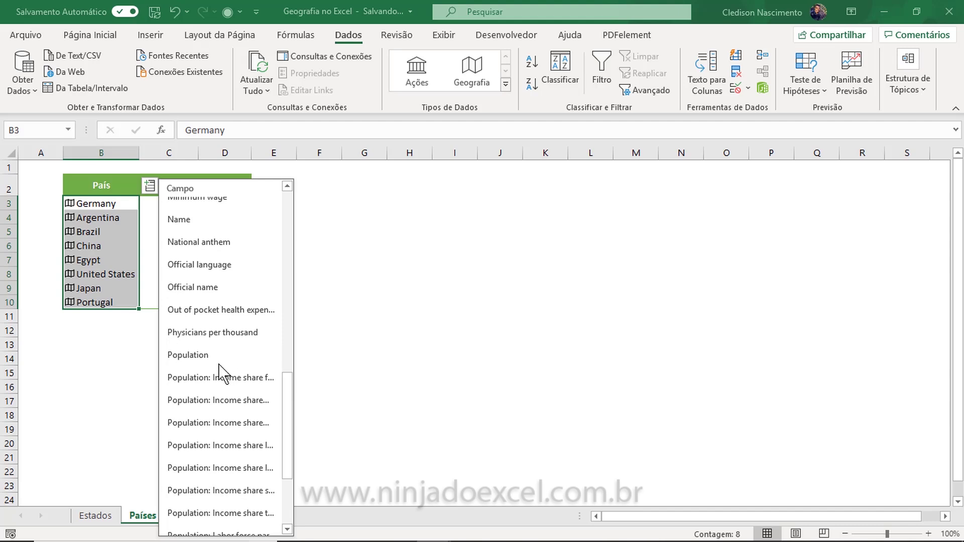
pyautogui.click(204, 357)
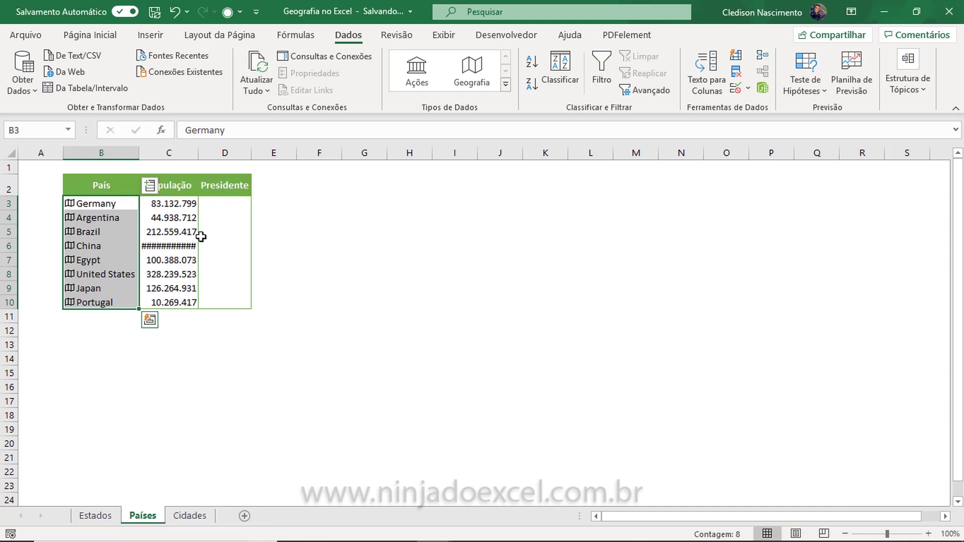
pyautogui.doubleClick(197, 157)
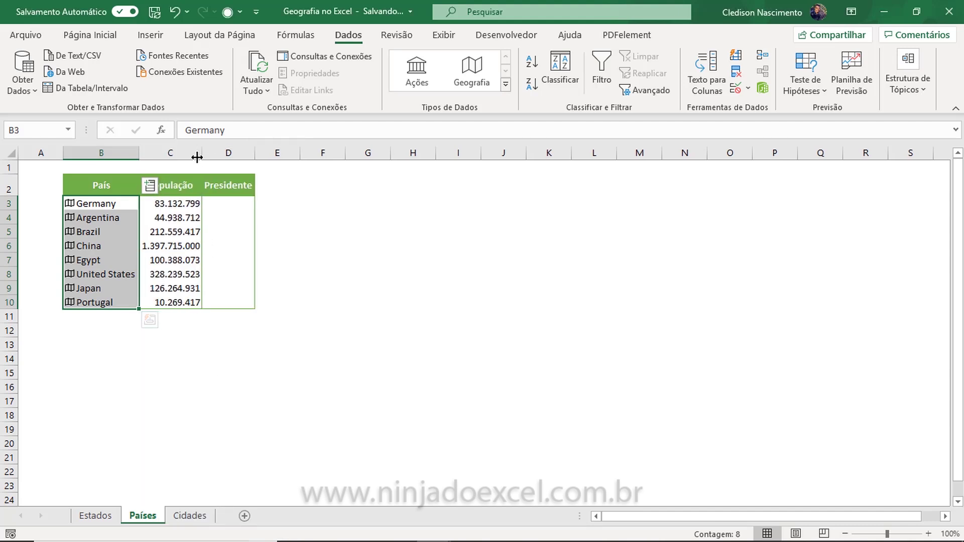
pyautogui.click(180, 205)
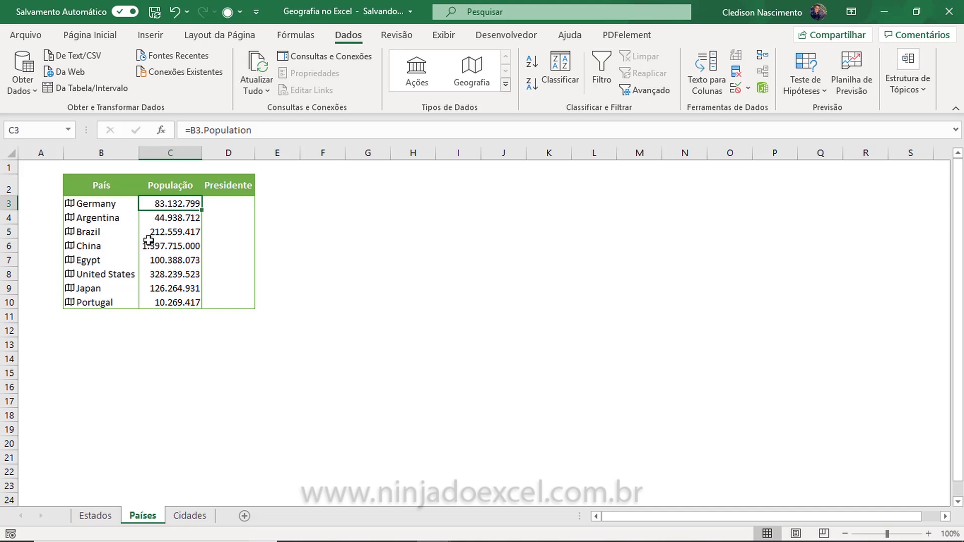
pyautogui.click(96, 204)
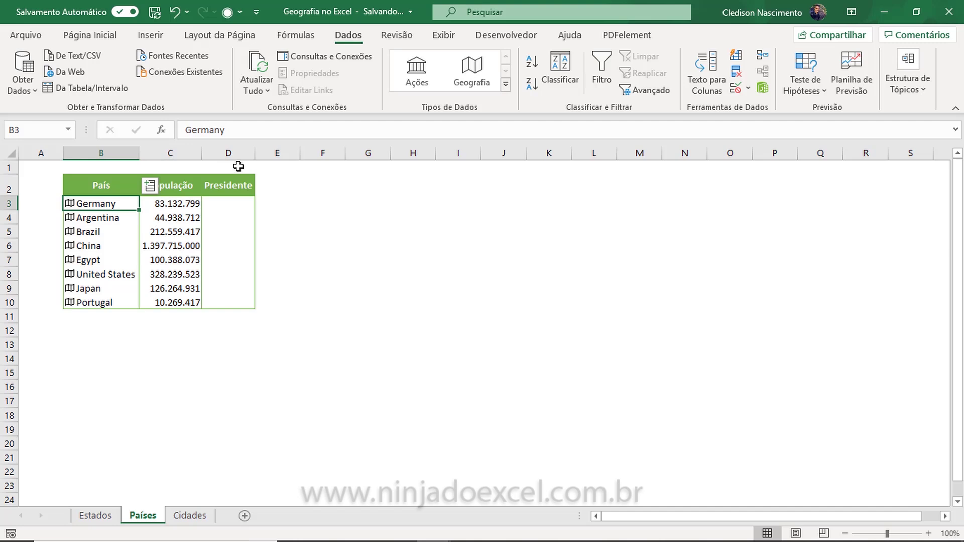
pyautogui.hotkey('ctrl', 'shift', 'Down')
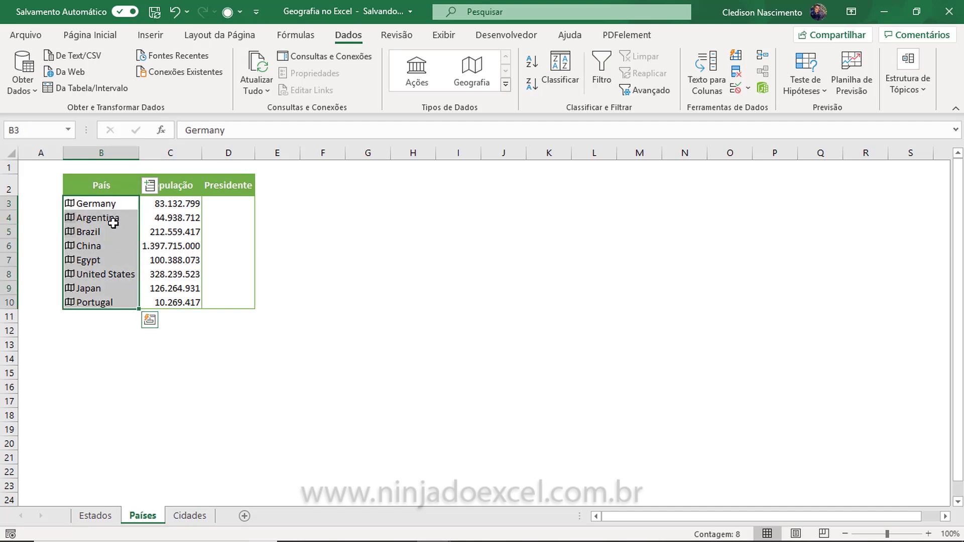
# Fill the Presidente column with each country's Leader(s) and autofit column D.
pyautogui.click(149, 185)
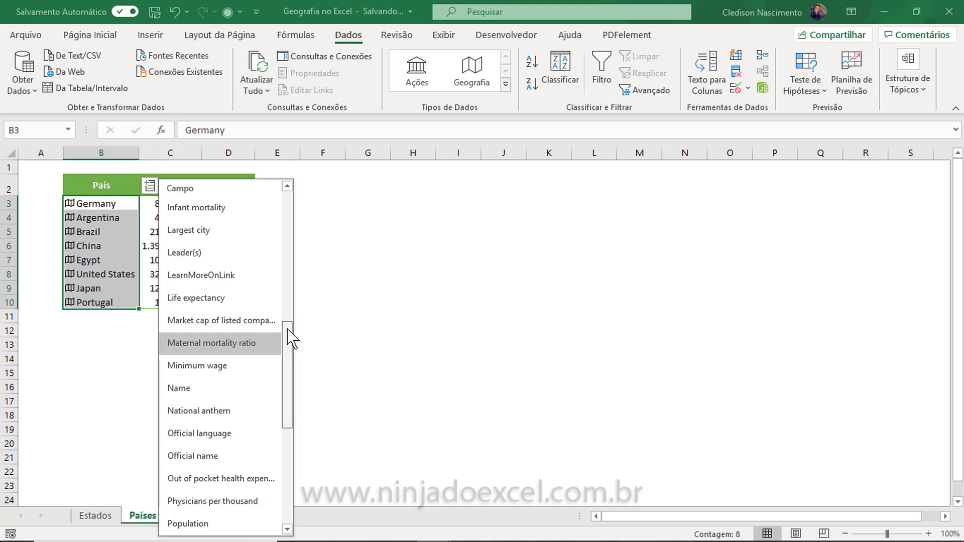
pyautogui.click(198, 253)
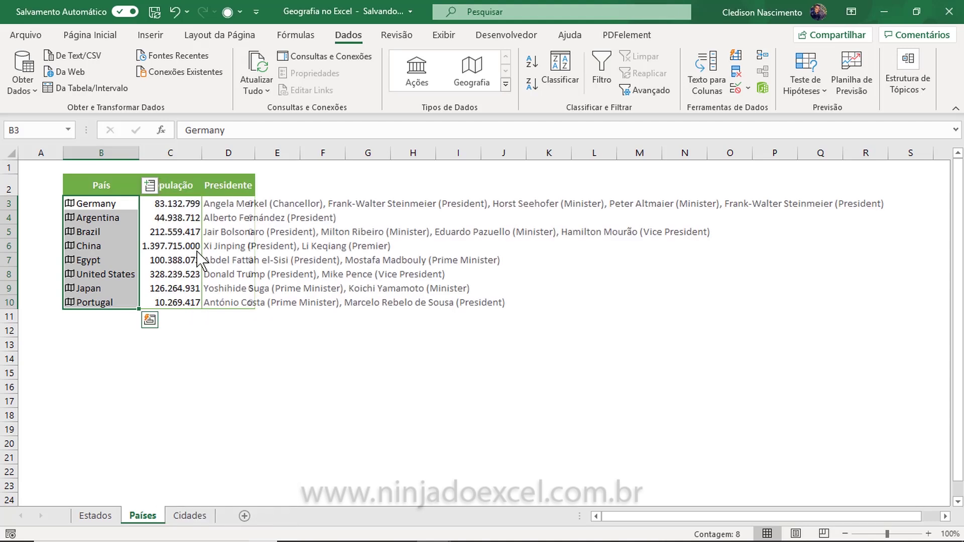
pyautogui.doubleClick(255, 149)
# Check the =B3.[Leader(s)] formulas for Germany, Argentina and China, then reselect the country names.
pyautogui.click(252, 203)
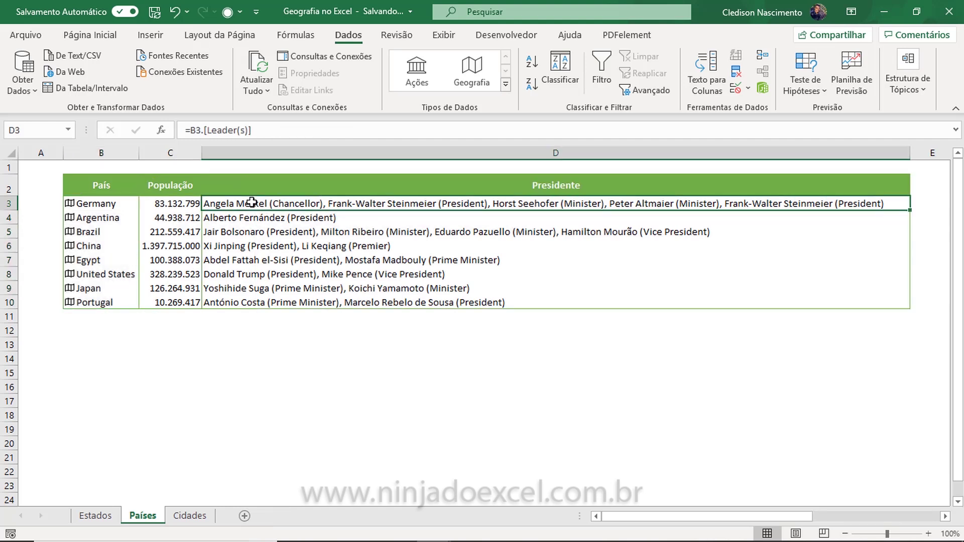
pyautogui.click(267, 219)
pyautogui.press('Down')
pyautogui.press('Down')
pyautogui.press('Up')
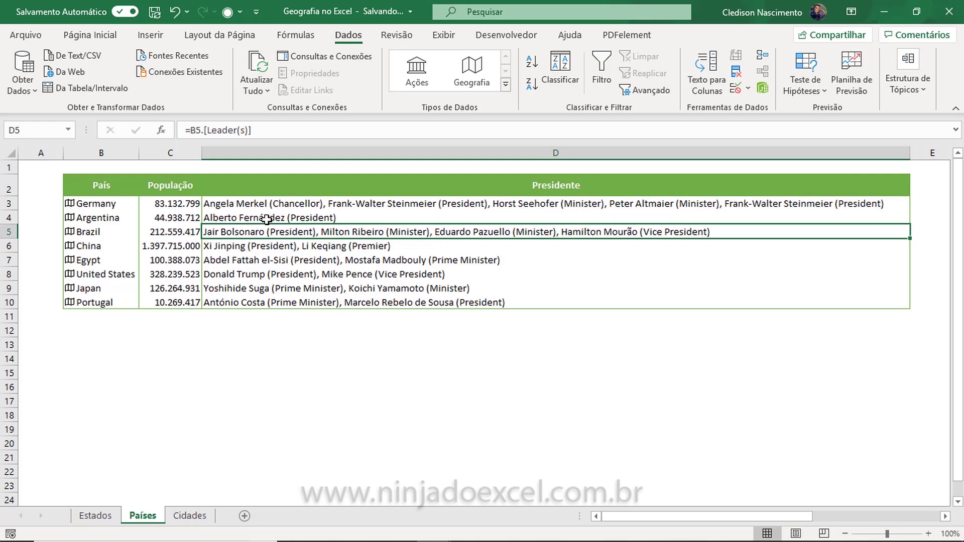
pyautogui.click(302, 206)
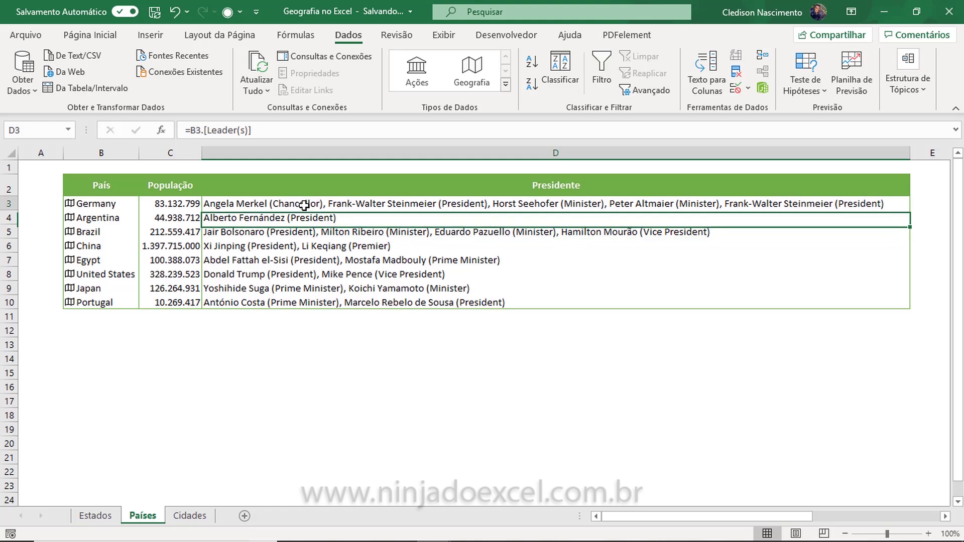
pyautogui.click(286, 218)
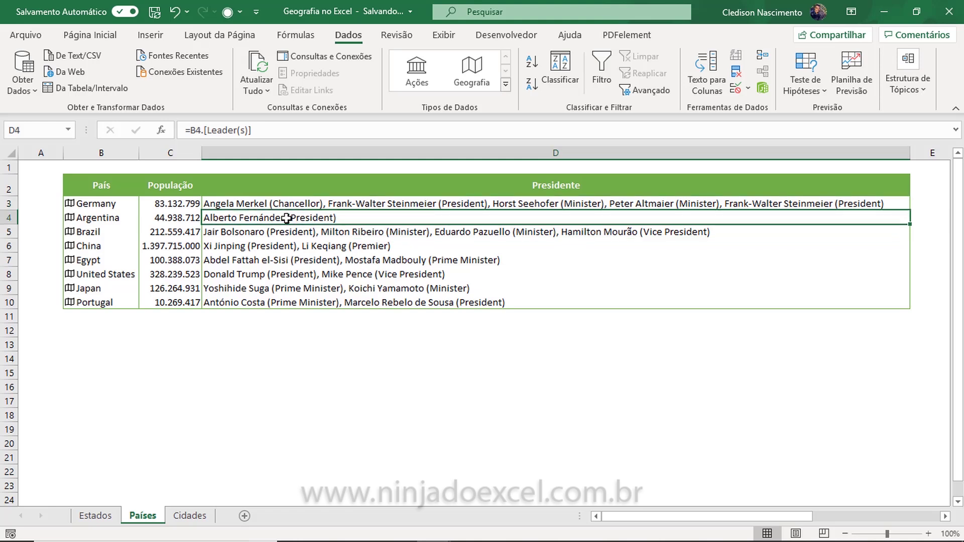
pyautogui.click(253, 246)
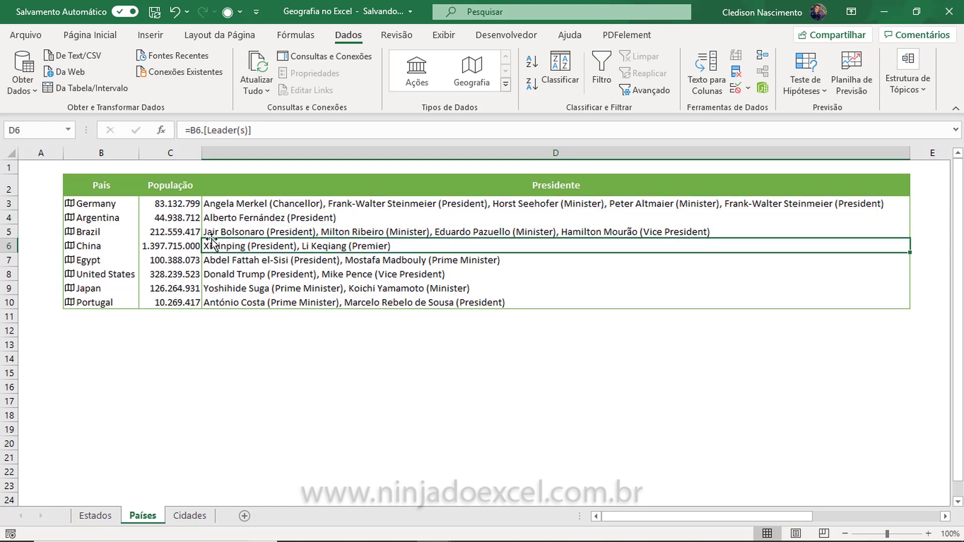
pyautogui.click(108, 203)
pyautogui.hotkey('ctrl', 'shift', 'Down')
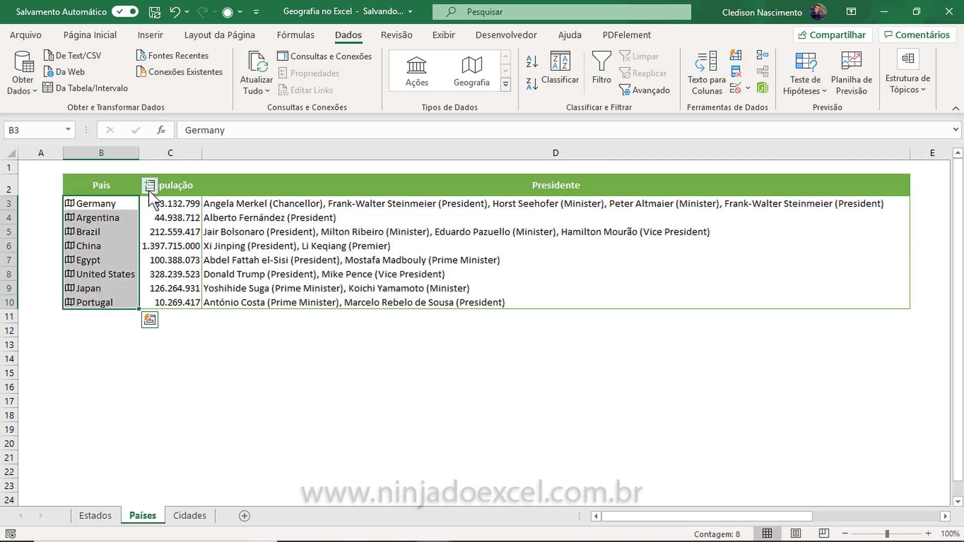
pyautogui.click(149, 190)
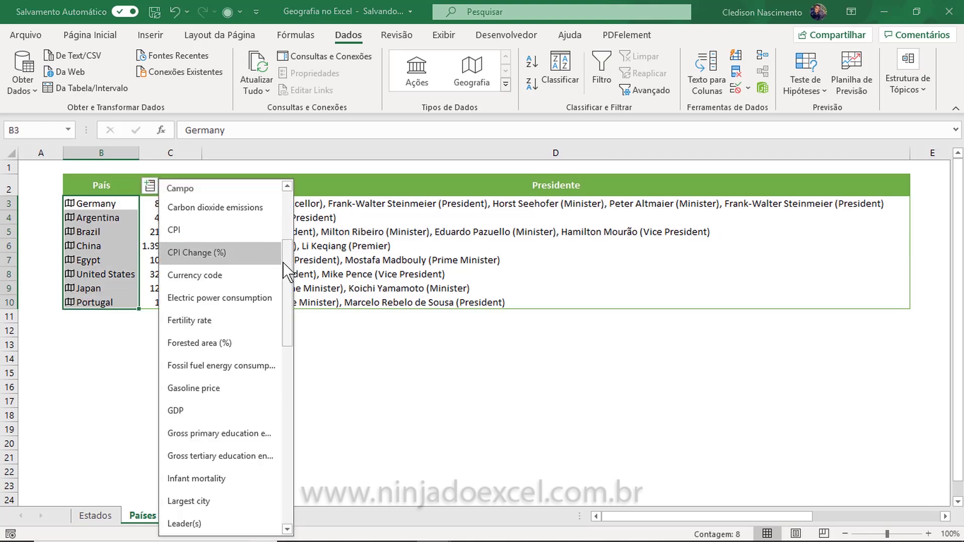
pyautogui.moveTo(285, 302); pyautogui.dragTo(286, 444)
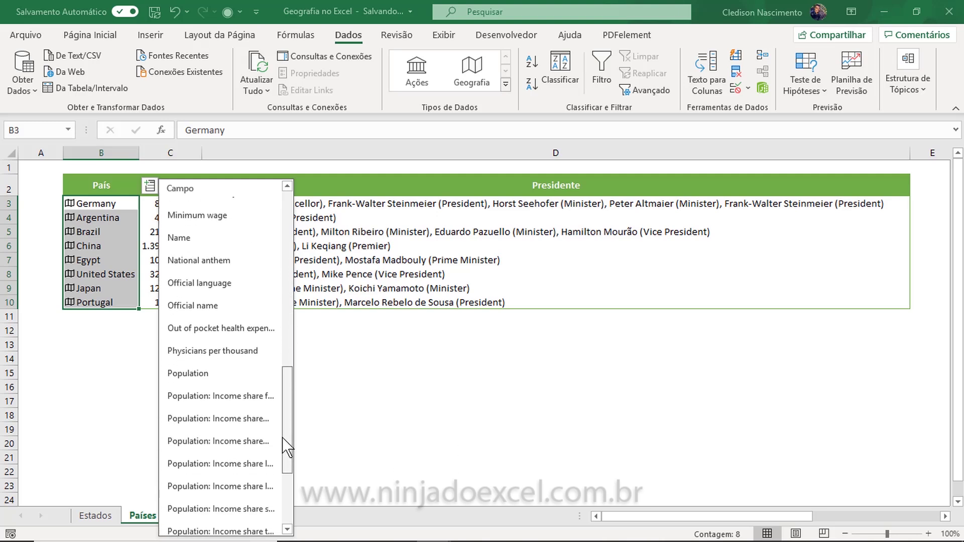
pyautogui.moveTo(286, 451); pyautogui.dragTo(300, 271)
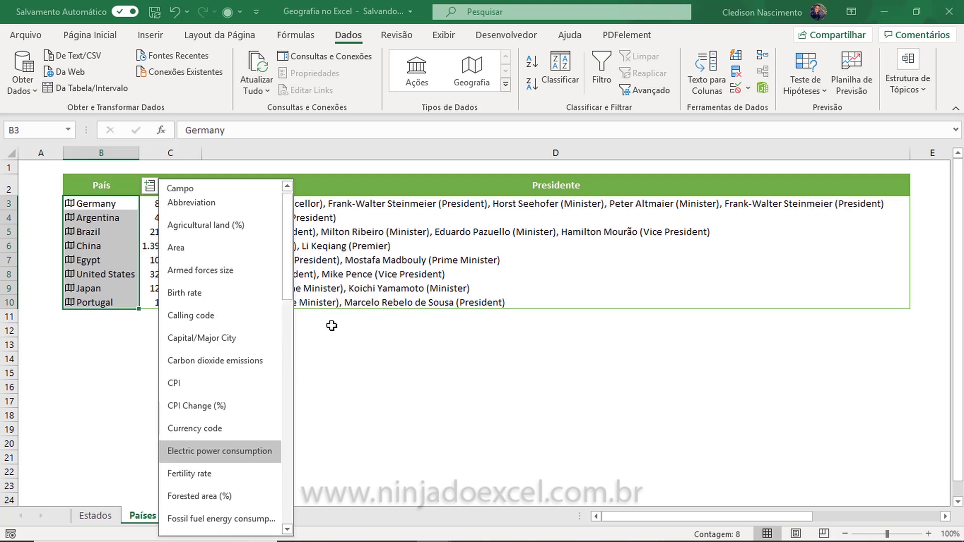
pyautogui.click(332, 326)
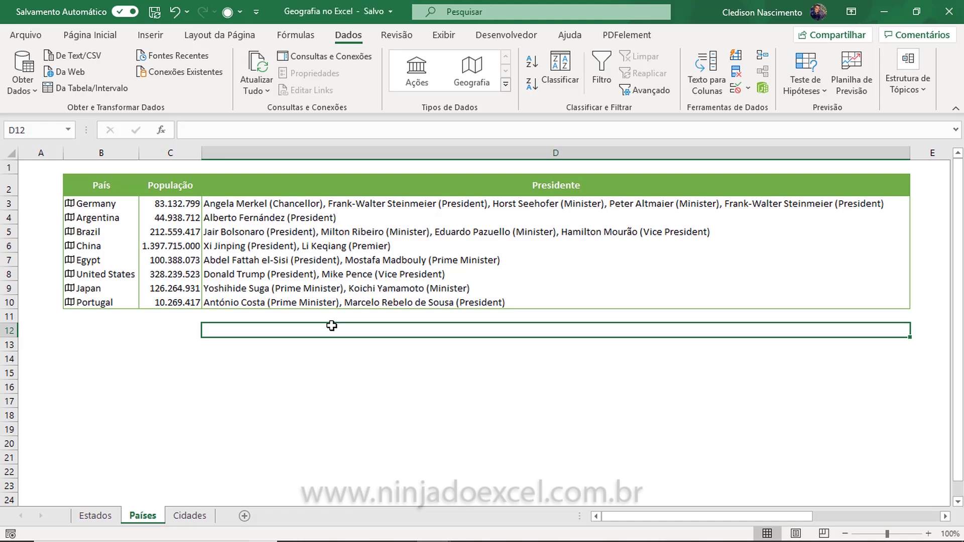
# On the Cidades sheet, convert the six city names B3:B8 to Geografia data.
pyautogui.click(187, 515)
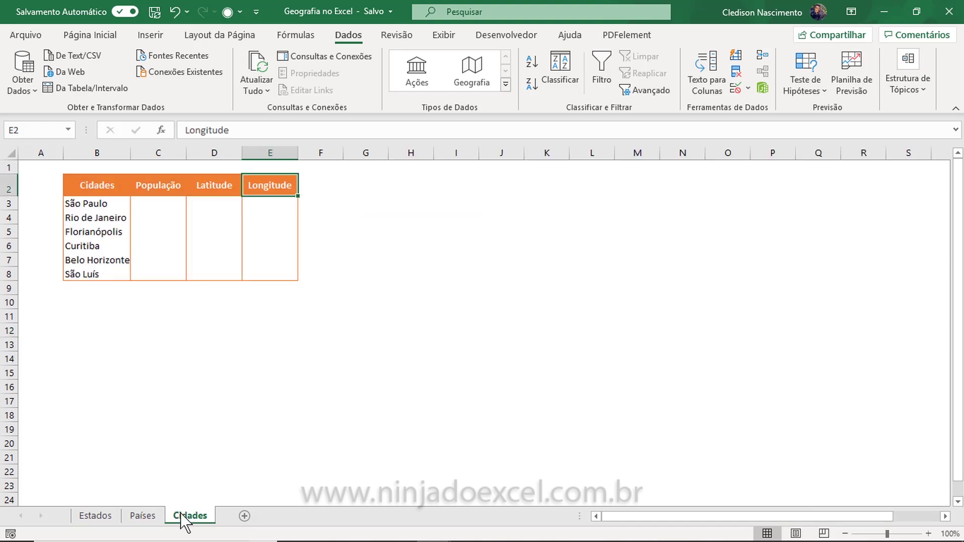
pyautogui.doubleClick(132, 153)
pyautogui.click(99, 203)
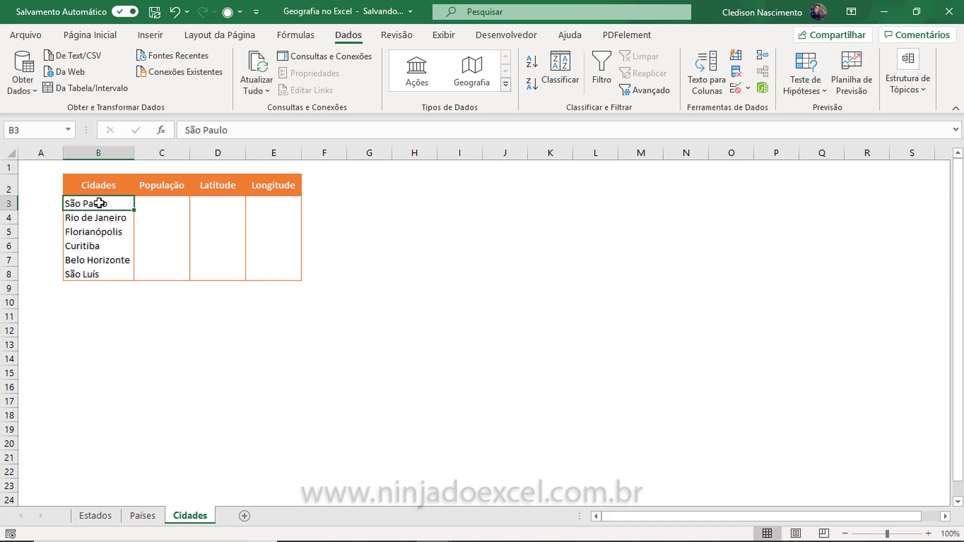
pyautogui.hotkey('ctrl', 'shift', 'Down')
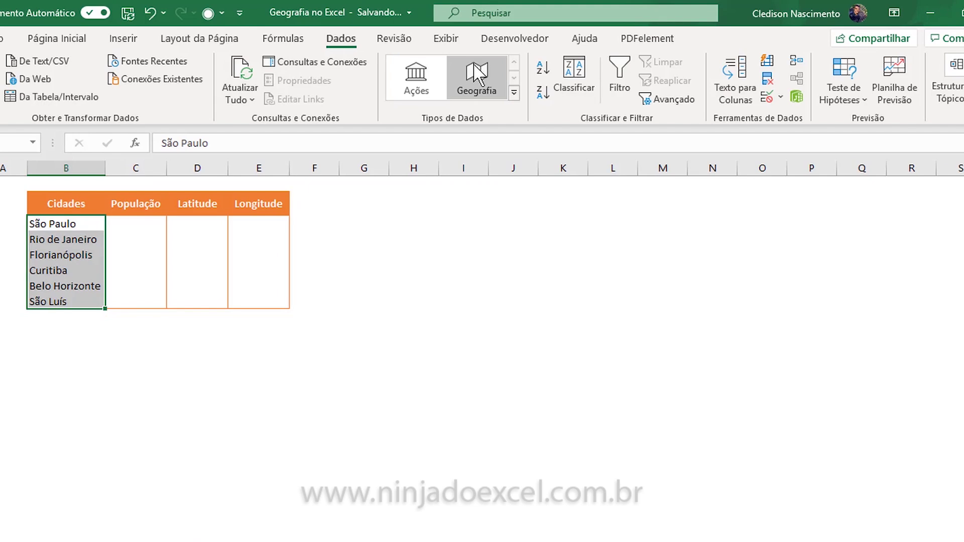
pyautogui.click(473, 68)
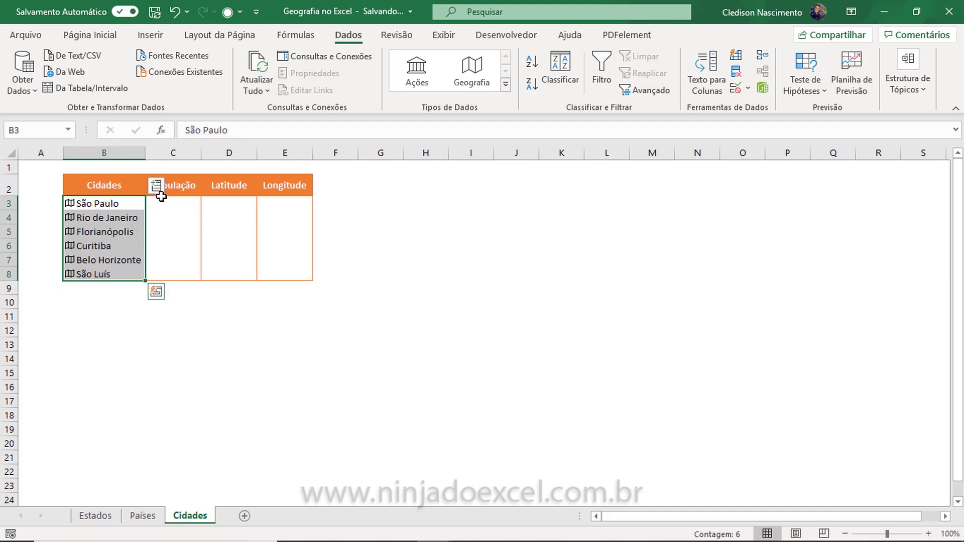
# Add Population, Latitude and Longitude columns for the linked cities.
pyautogui.click(157, 186)
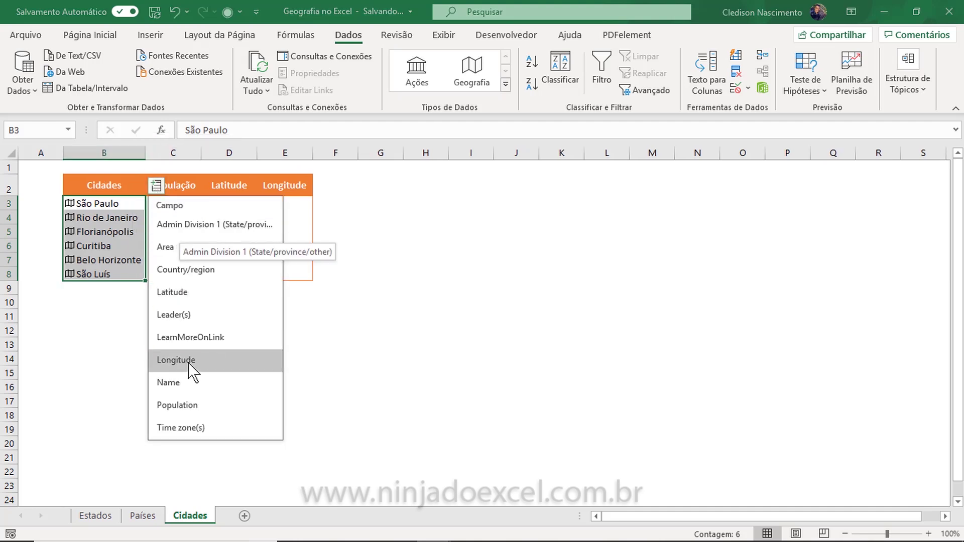
pyautogui.click(180, 409)
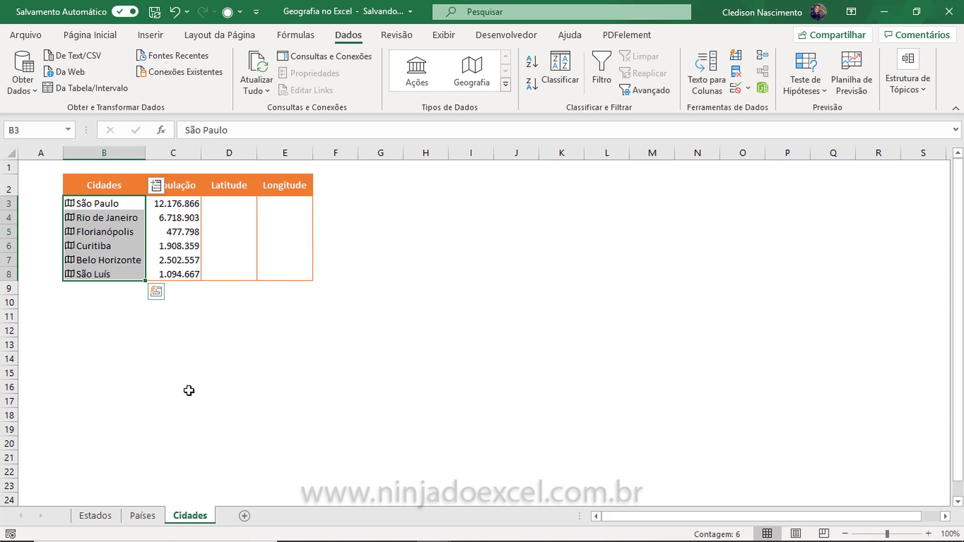
pyautogui.click(157, 186)
pyautogui.click(176, 292)
pyautogui.click(156, 183)
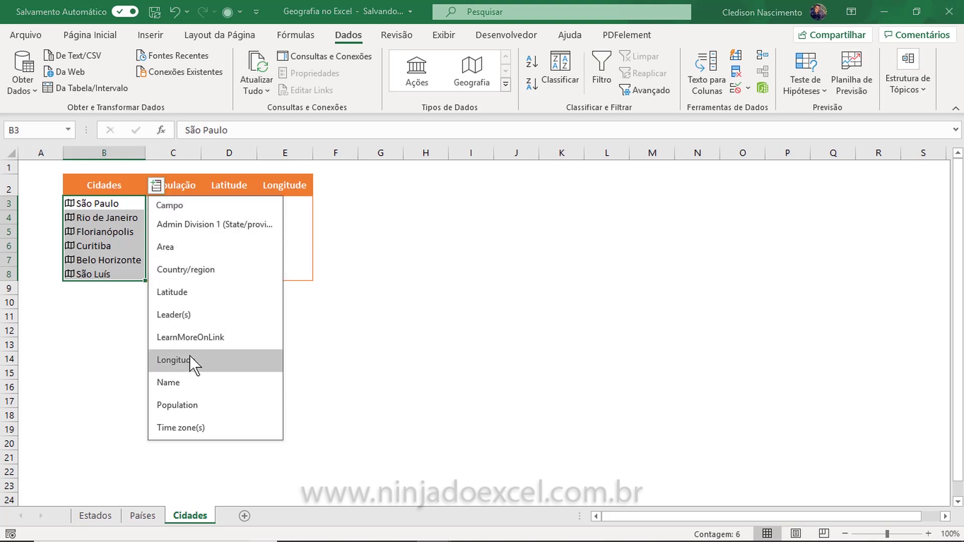
pyautogui.click(190, 359)
pyautogui.click(156, 186)
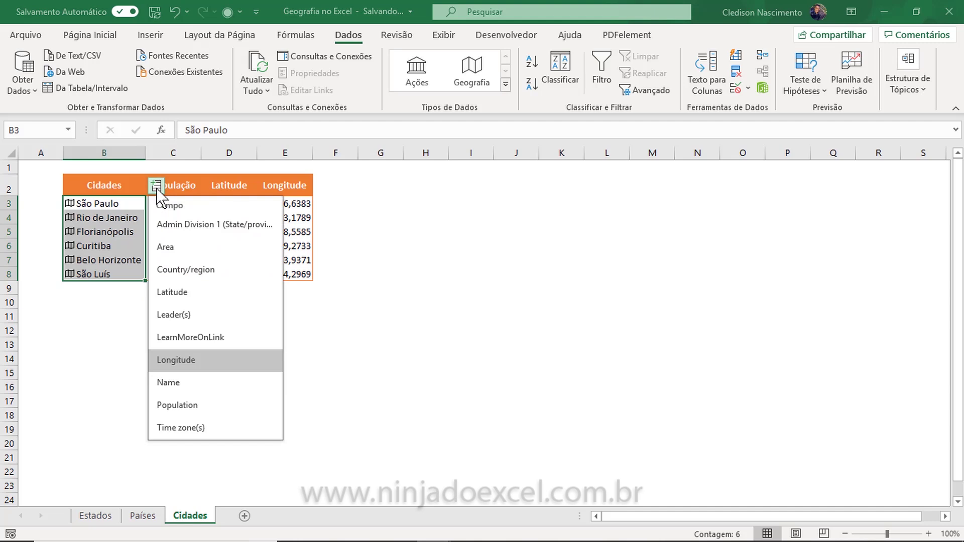
pyautogui.click(364, 235)
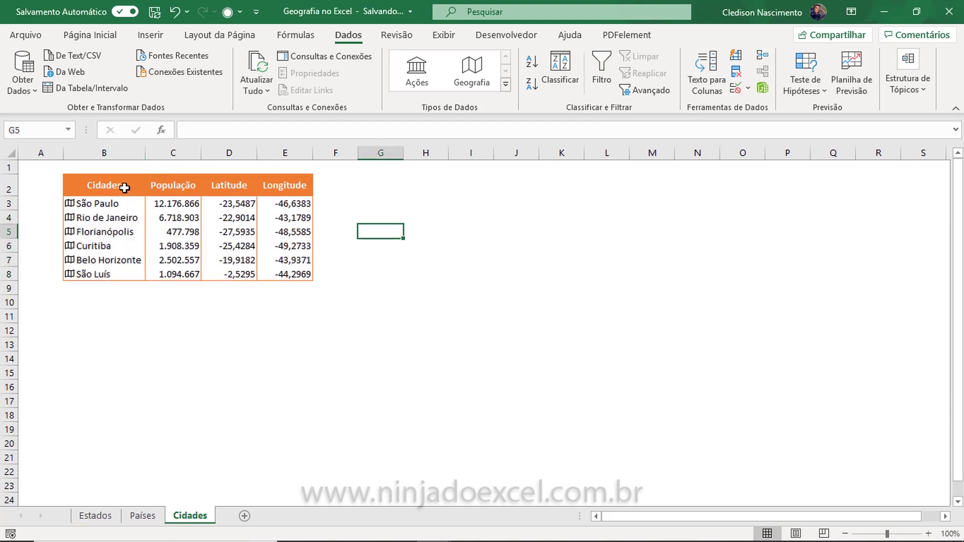
pyautogui.click(89, 185)
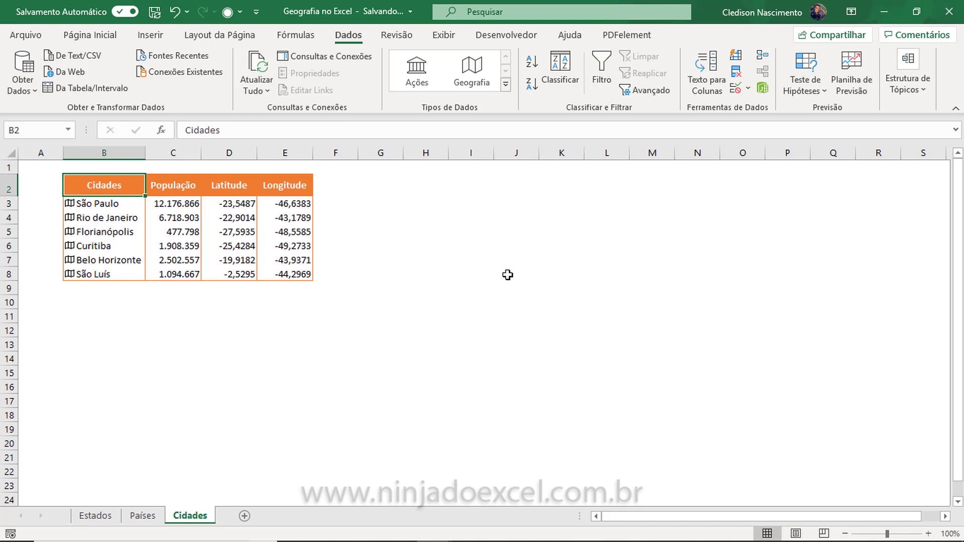